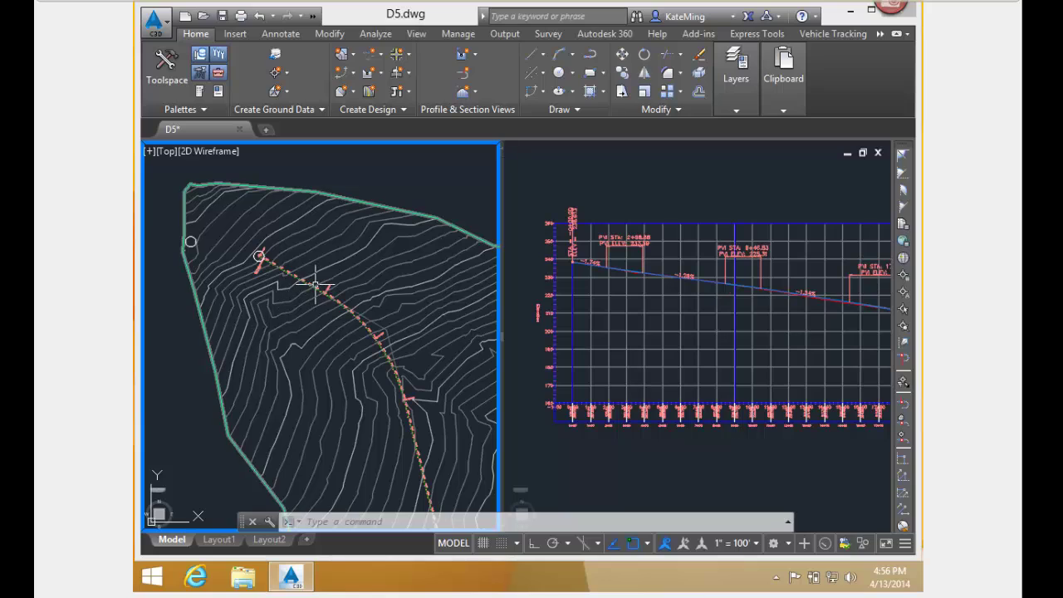
# Select the road alignment in plan so the profile view can fill a single maximized viewport
pyautogui.click(707, 309)
pyautogui.click(173, 306)
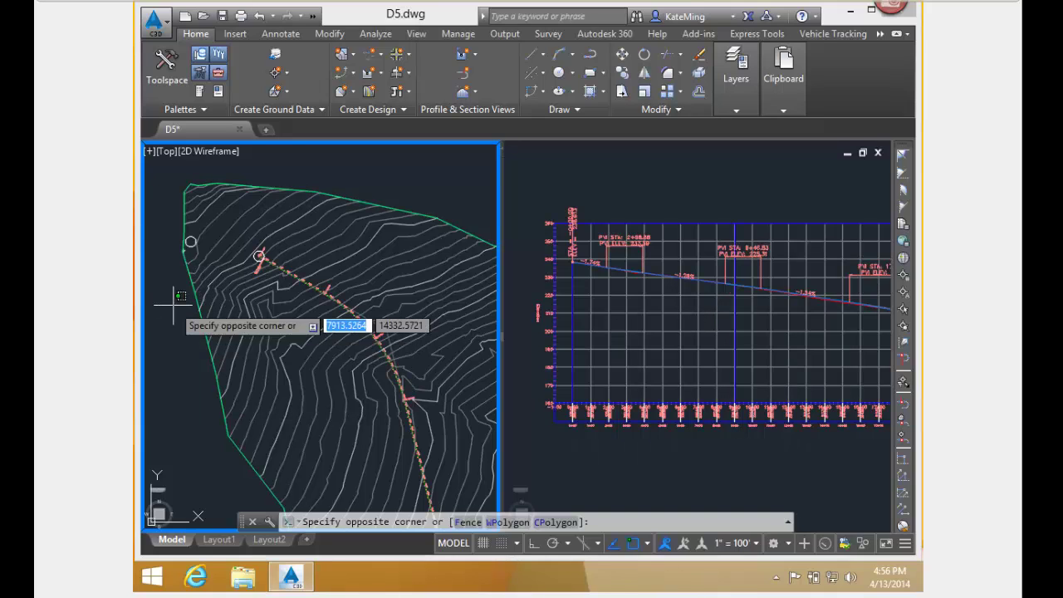
pyautogui.click(171, 280)
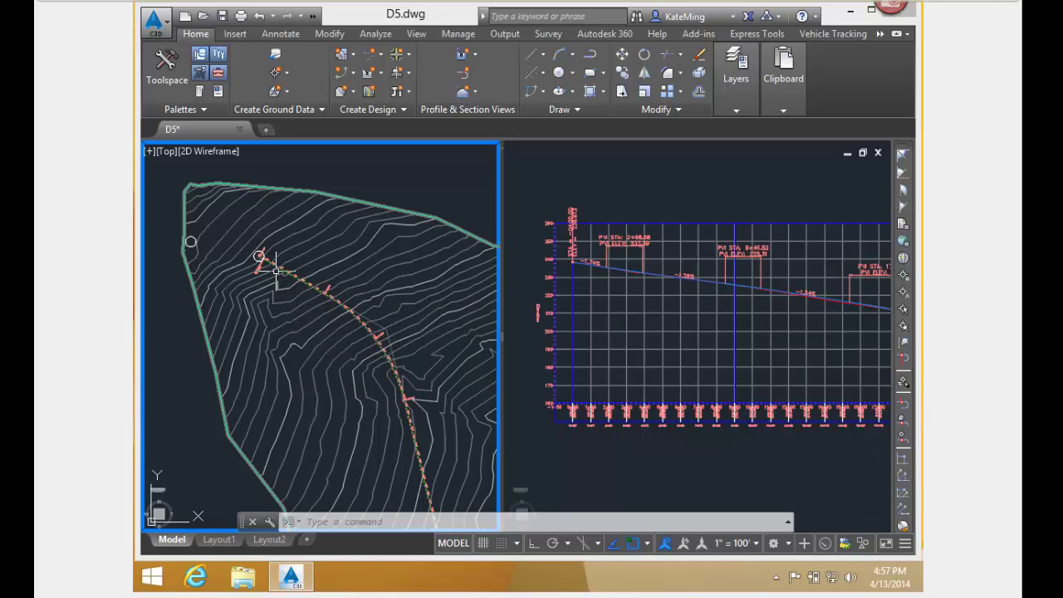
pyautogui.click(362, 328)
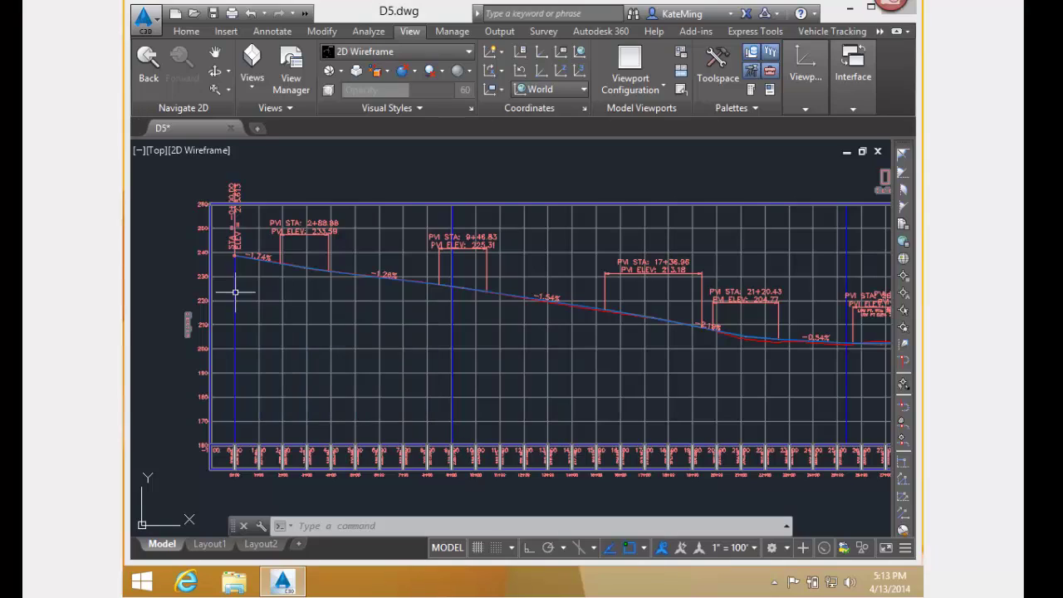
# Read the station tooltips along the profile and zoom into its left end at STA -0+00.00
pyautogui.moveTo(235, 291)
pyautogui.moveTo(453, 313)
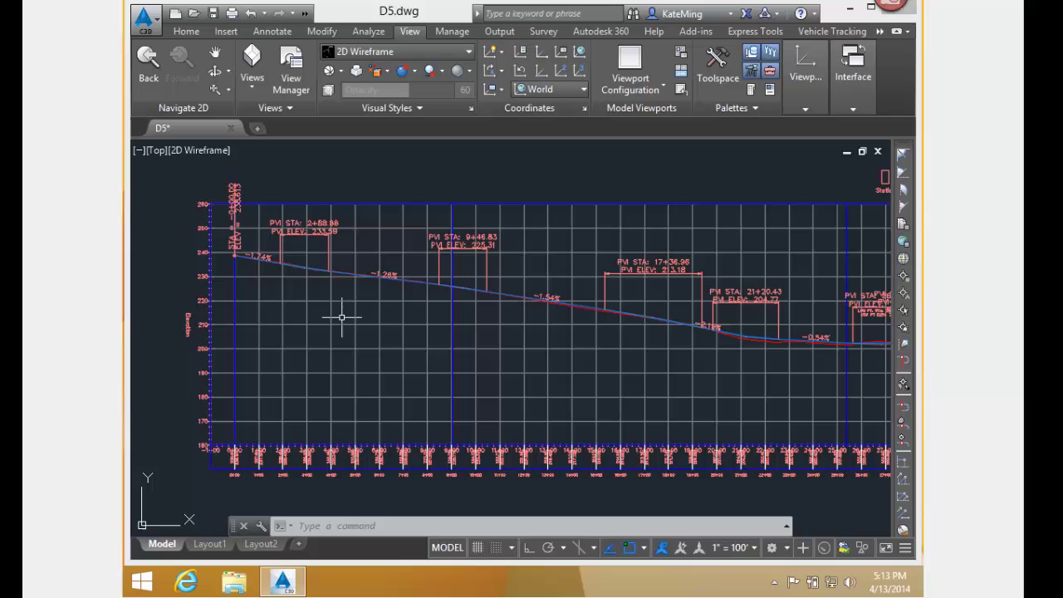
pyautogui.moveTo(341, 317)
pyautogui.scroll(5, 269, 316)
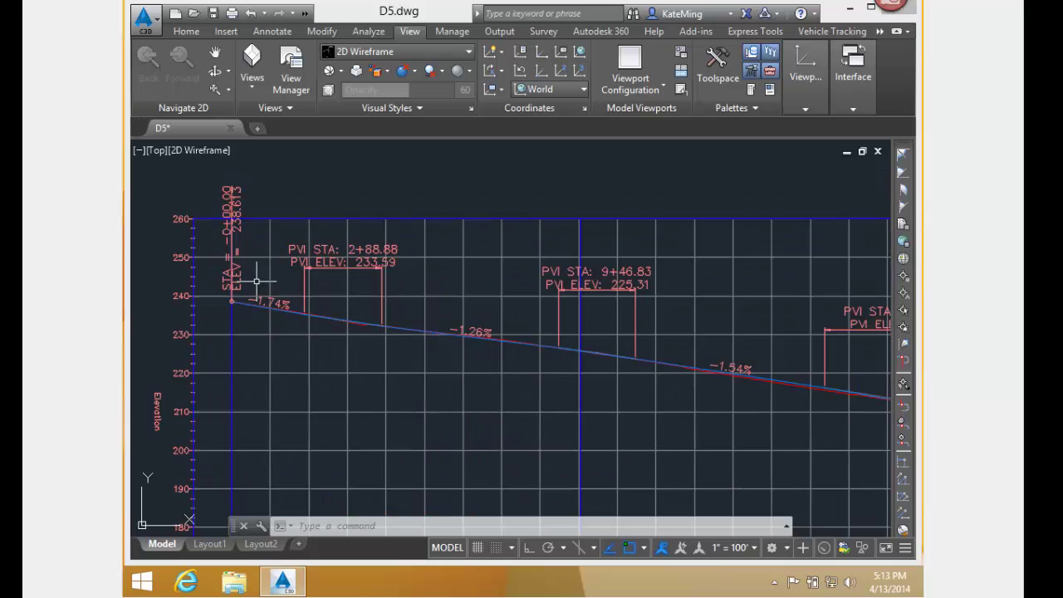
pyautogui.moveTo(304, 320); pyautogui.dragTo(293, 334, button='middle')
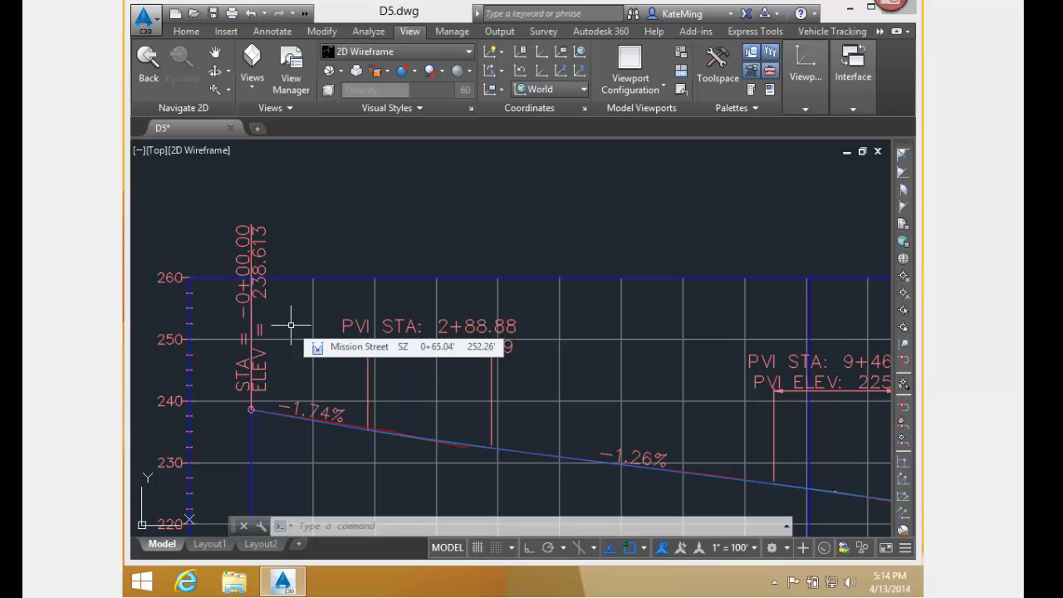
pyautogui.moveTo(287, 321); pyautogui.dragTo(283, 277, button='middle')
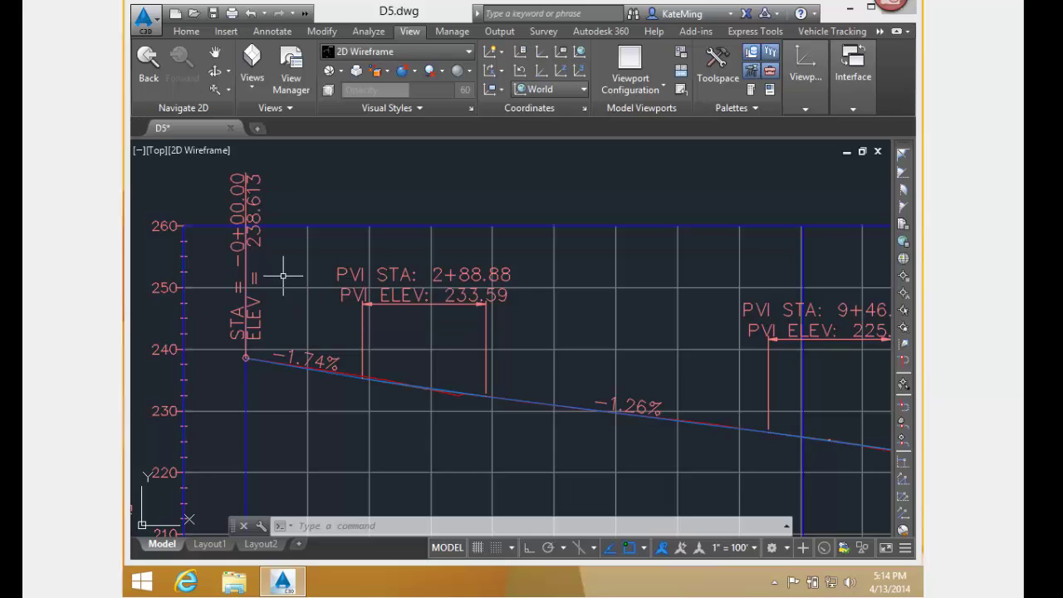
pyautogui.moveTo(253, 333); pyautogui.dragTo(243, 344, button='middle')
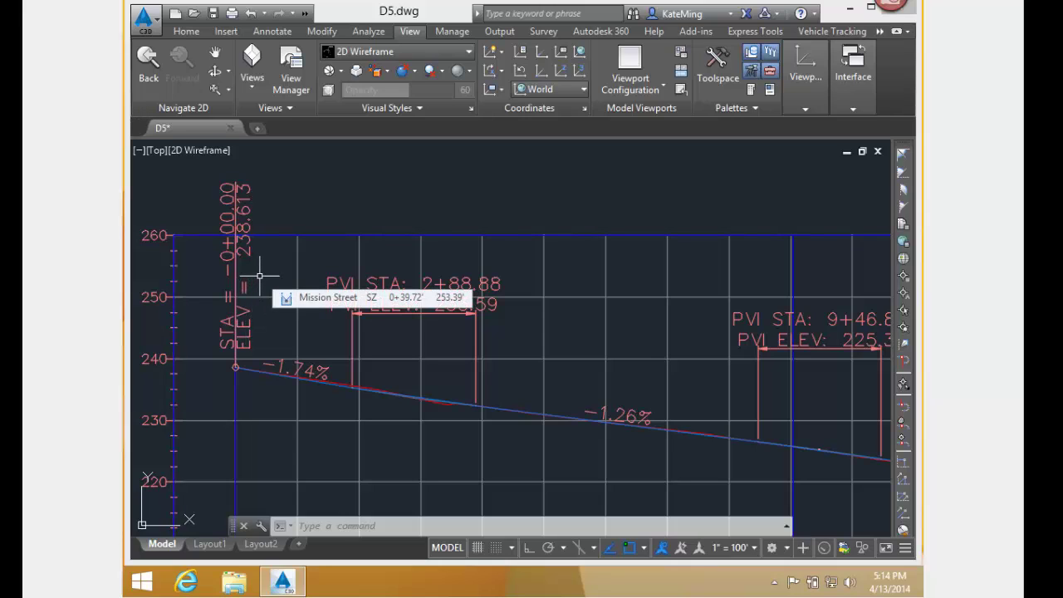
pyautogui.moveTo(339, 429); pyautogui.dragTo(335, 406, button='middle')
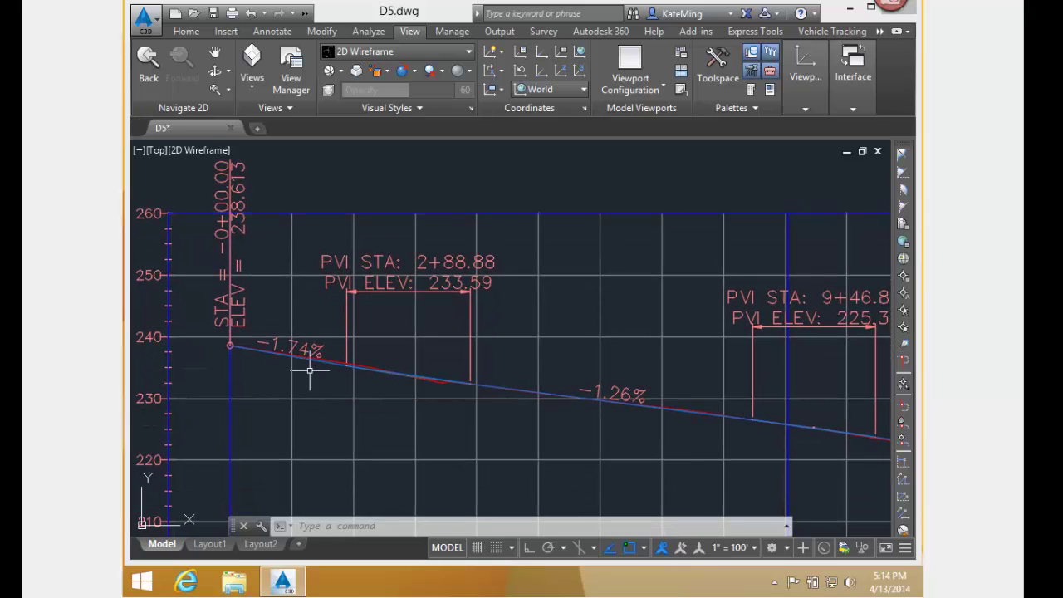
pyautogui.moveTo(415, 327); pyautogui.dragTo(371, 353, button='middle')
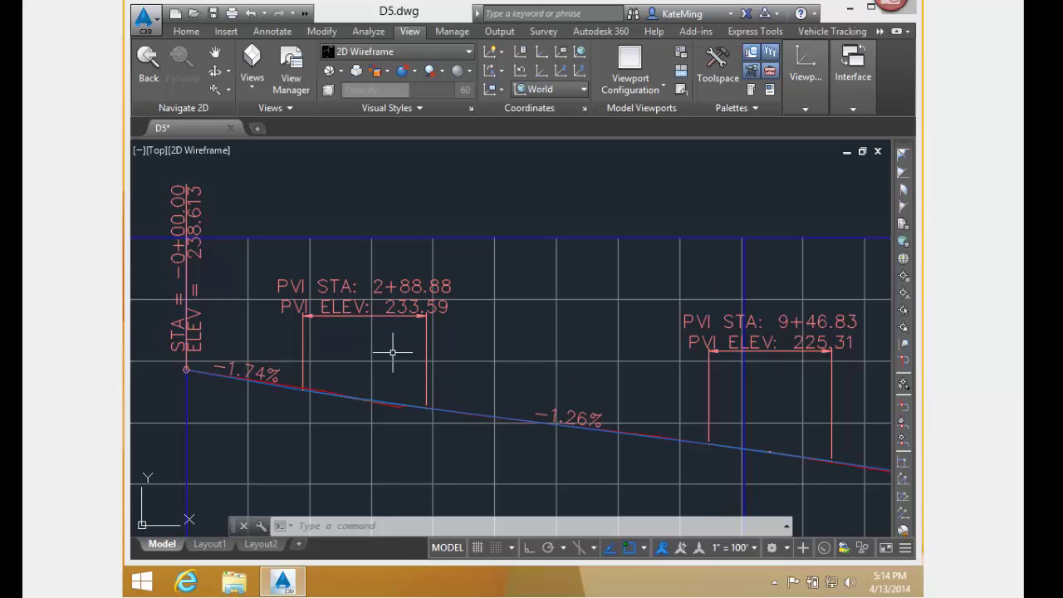
pyautogui.moveTo(394, 352)
pyautogui.moveTo(582, 451)
pyautogui.mouseDown(button='middle')
pyautogui.moveTo(576, 442)
pyautogui.moveTo(590, 431)
pyautogui.mouseUp(button='middle')
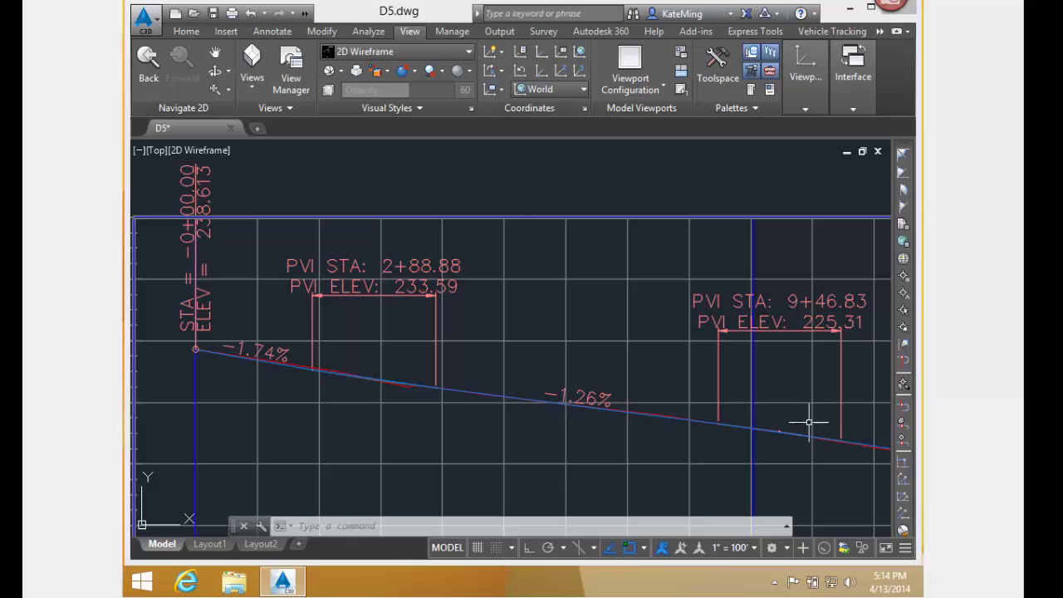
pyautogui.moveTo(806, 425)
pyautogui.mouseDown(button='middle')
pyautogui.moveTo(703, 408)
pyautogui.moveTo(702, 396)
pyautogui.mouseUp(button='middle')
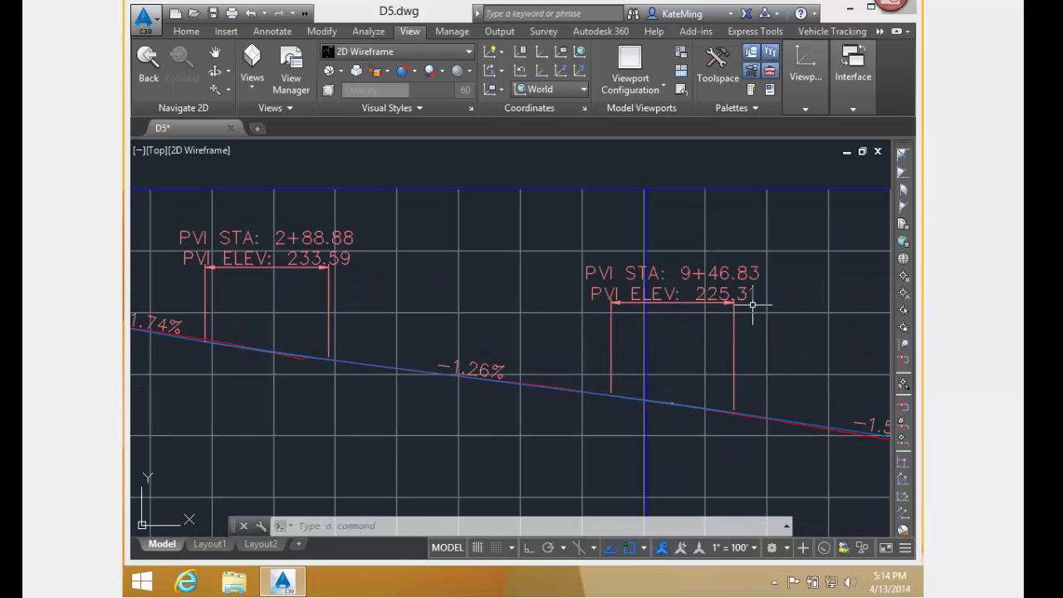
pyautogui.moveTo(763, 307)
pyautogui.moveTo(673, 361)
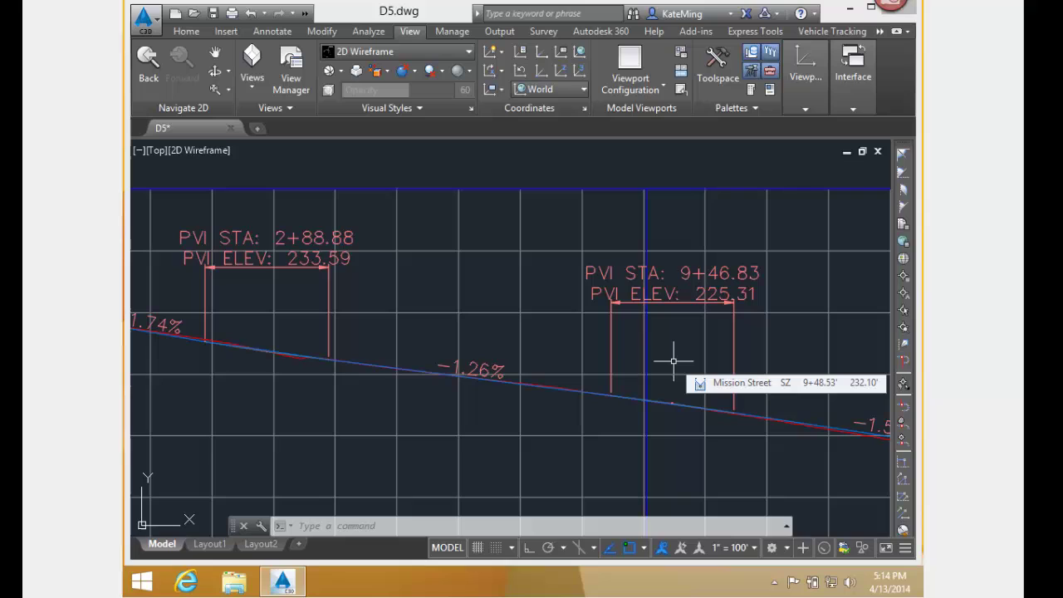
pyautogui.scroll(-3, 674, 362)
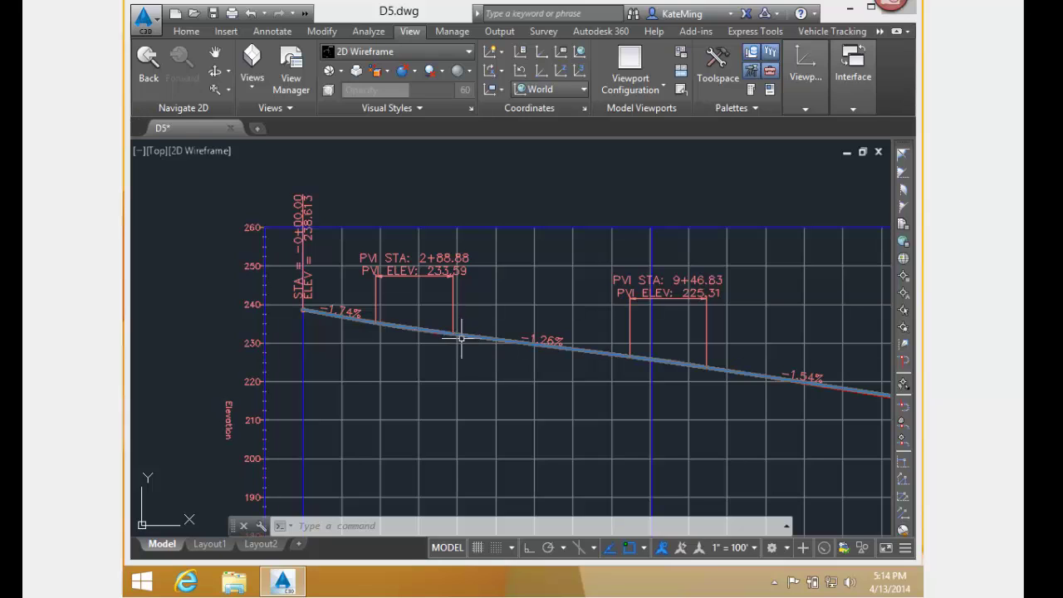
# In Mission Street's Profile Properties, keep Profile Locking set to anchor to alignment geometry points
pyautogui.moveTo(462, 334)
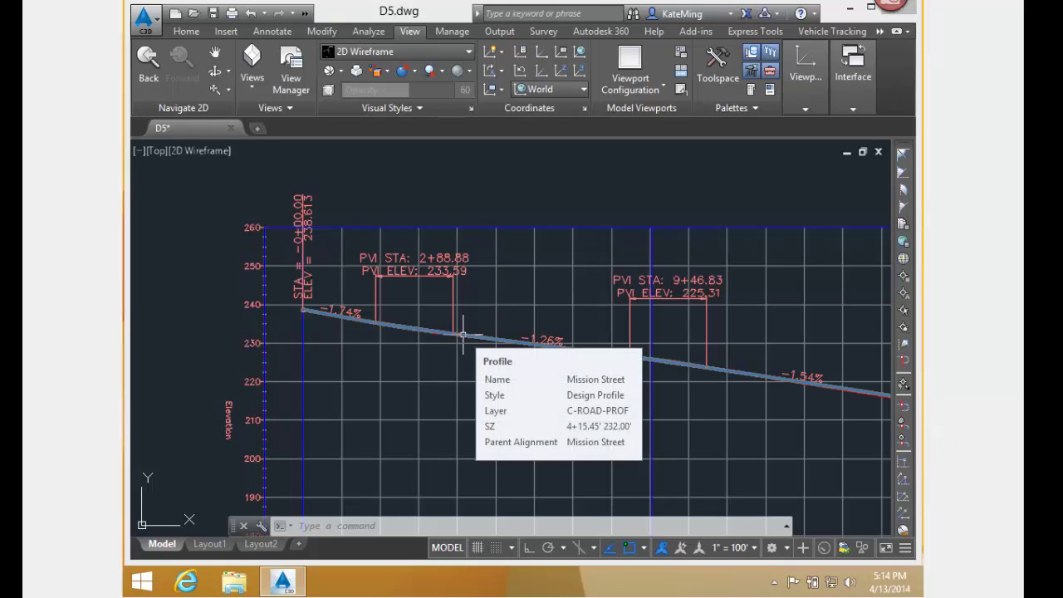
pyautogui.click(463, 335)
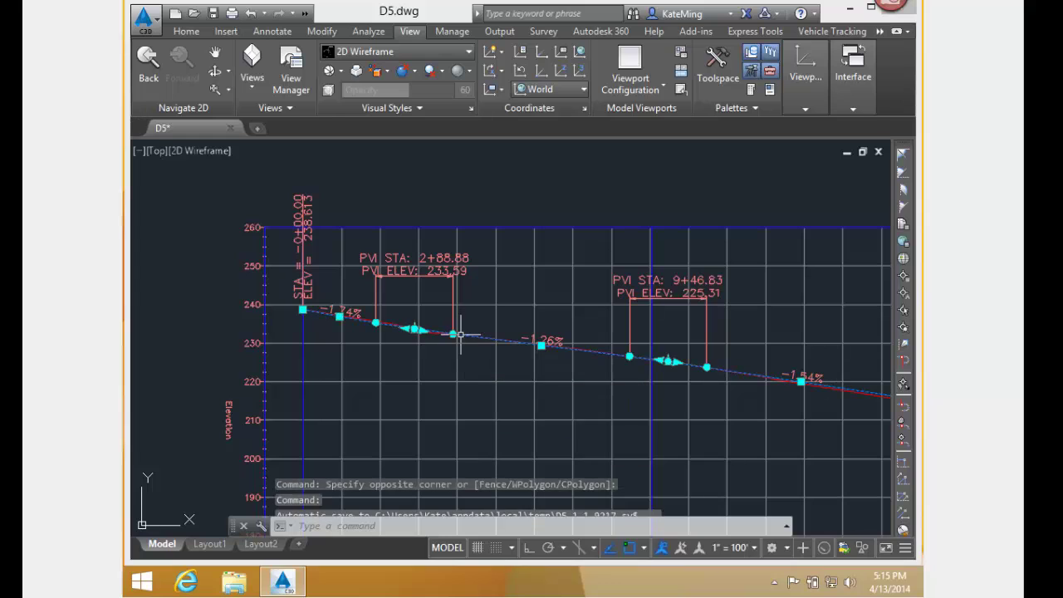
pyautogui.click(394, 66)
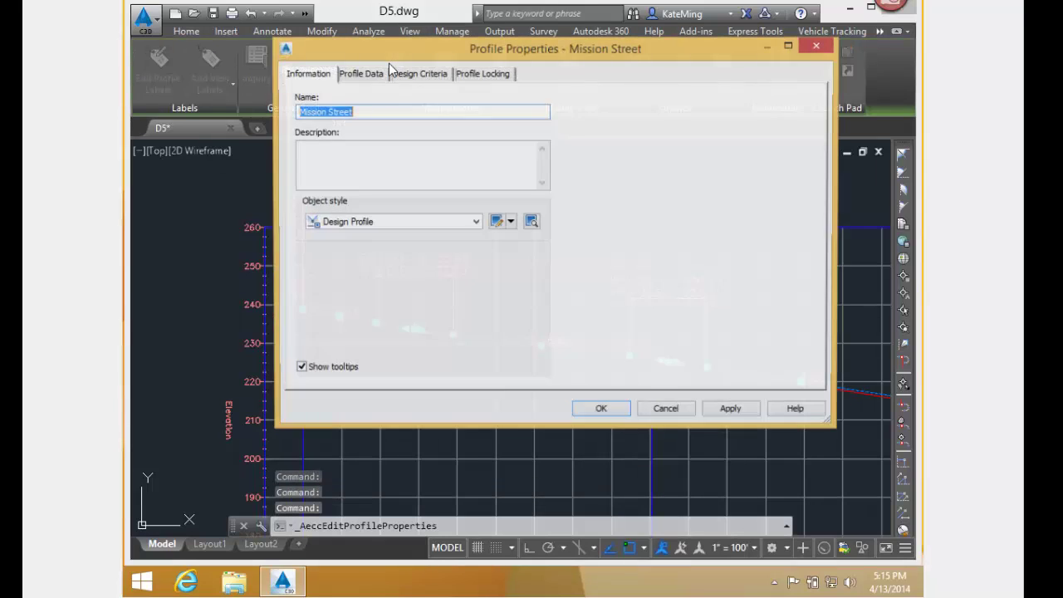
pyautogui.click(486, 76)
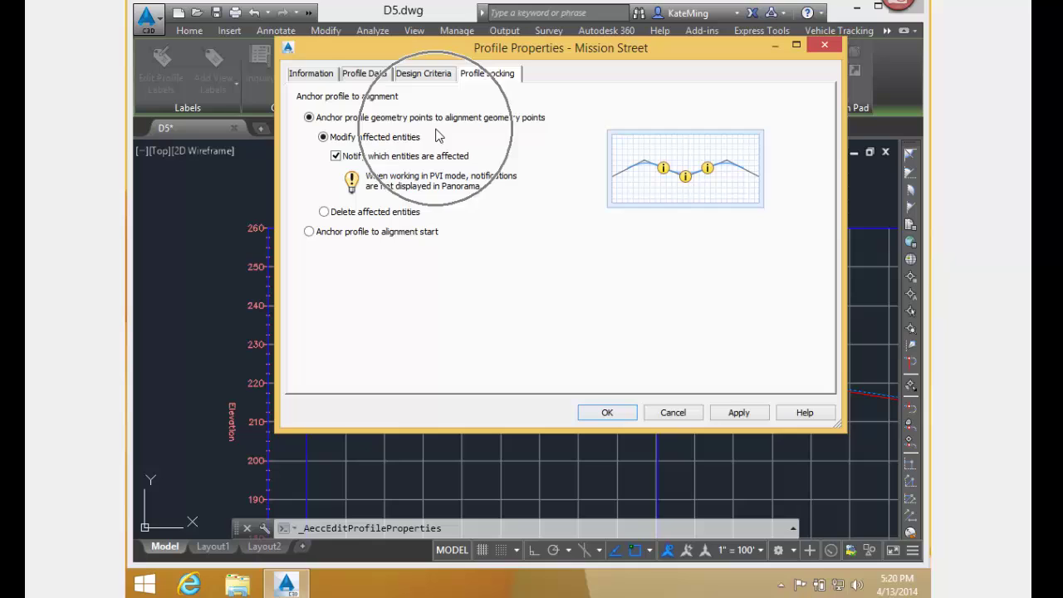
pyautogui.click(320, 121)
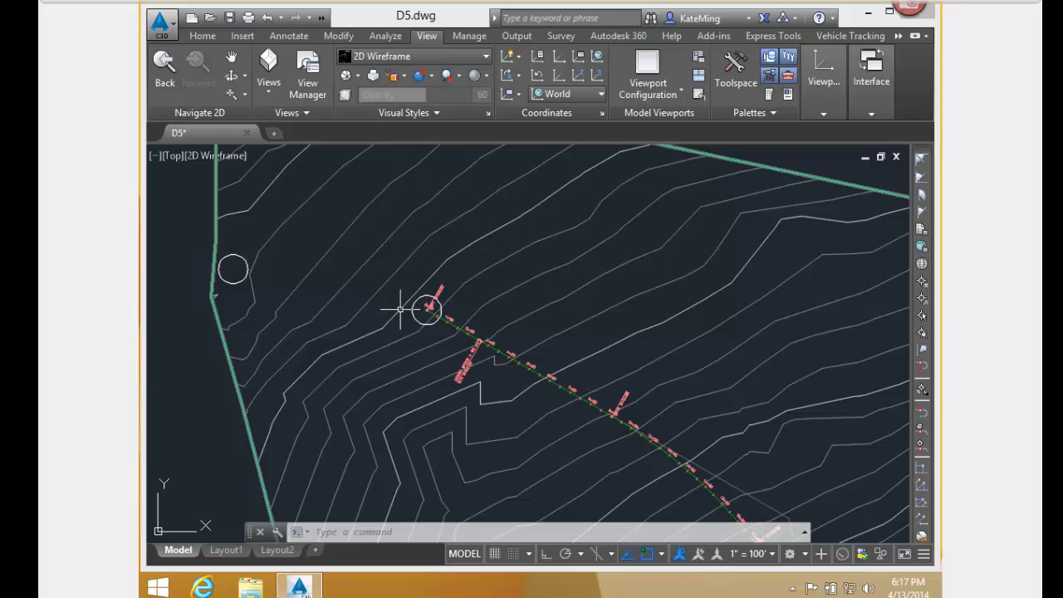
# Stretch the alignment's start grip out to the surface's left boundary edge
pyautogui.scroll(5, 429, 307)
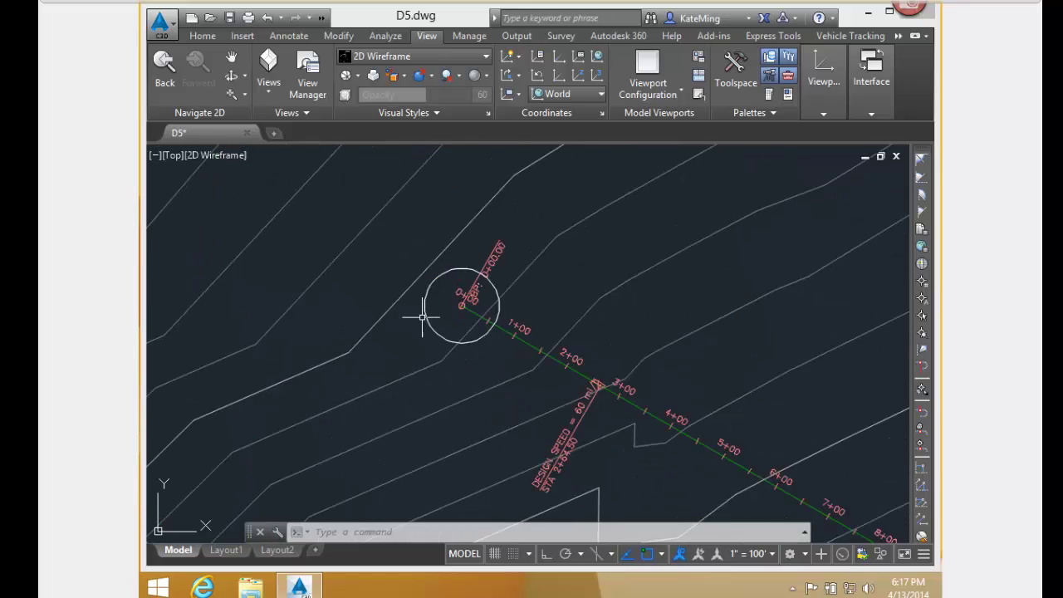
pyautogui.click(606, 345)
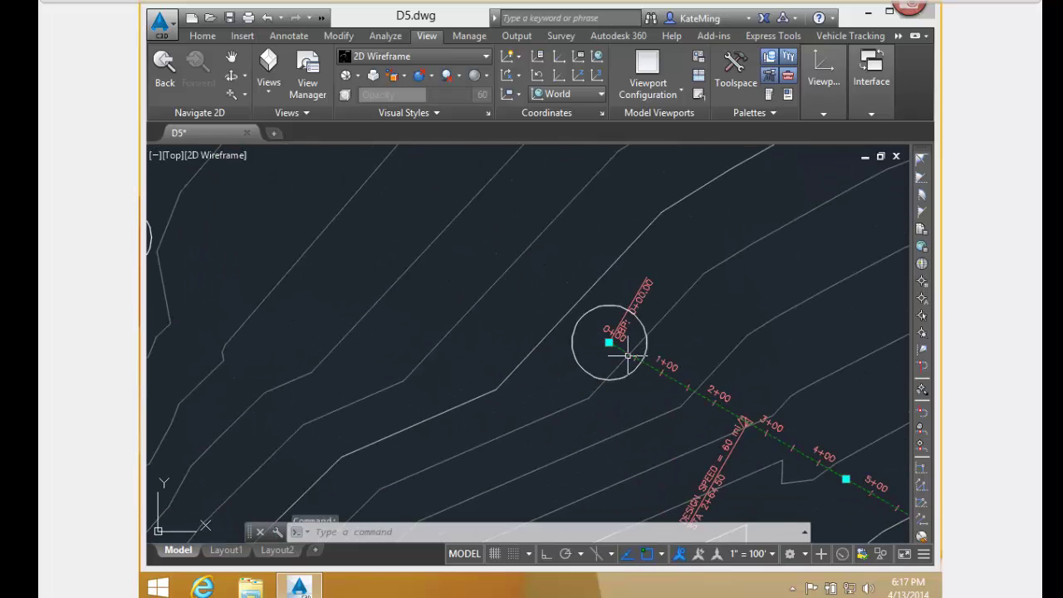
pyautogui.click(606, 344)
pyautogui.scroll(-5, 582, 341)
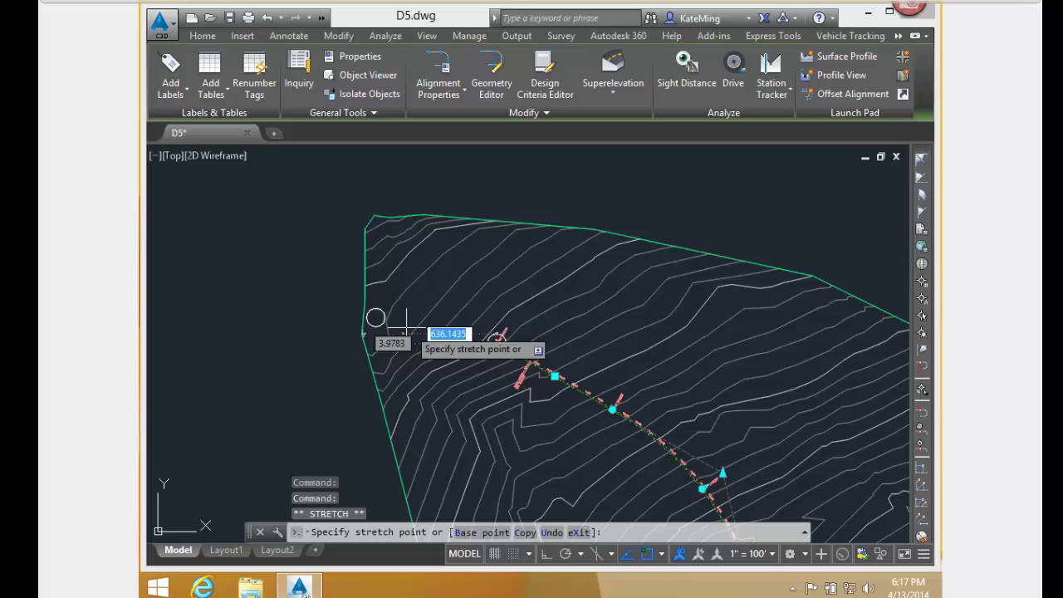
pyautogui.click(376, 317)
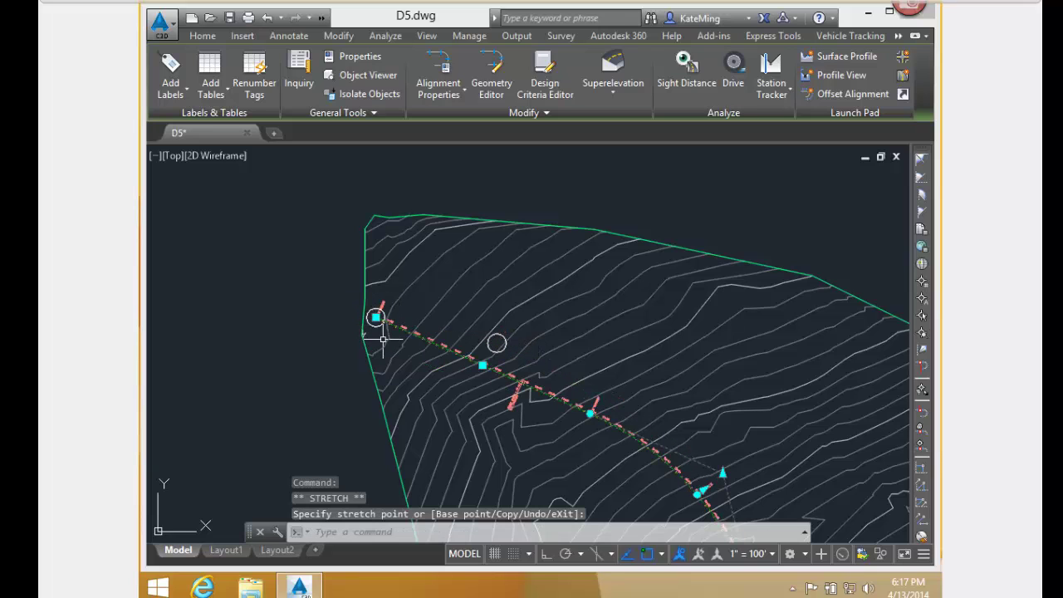
# Pan and zoom back to the start of the profiles in the profile view
pyautogui.moveTo(532, 417); pyautogui.dragTo(370, 340, button='middle')
pyautogui.scroll(-3, 373, 341)
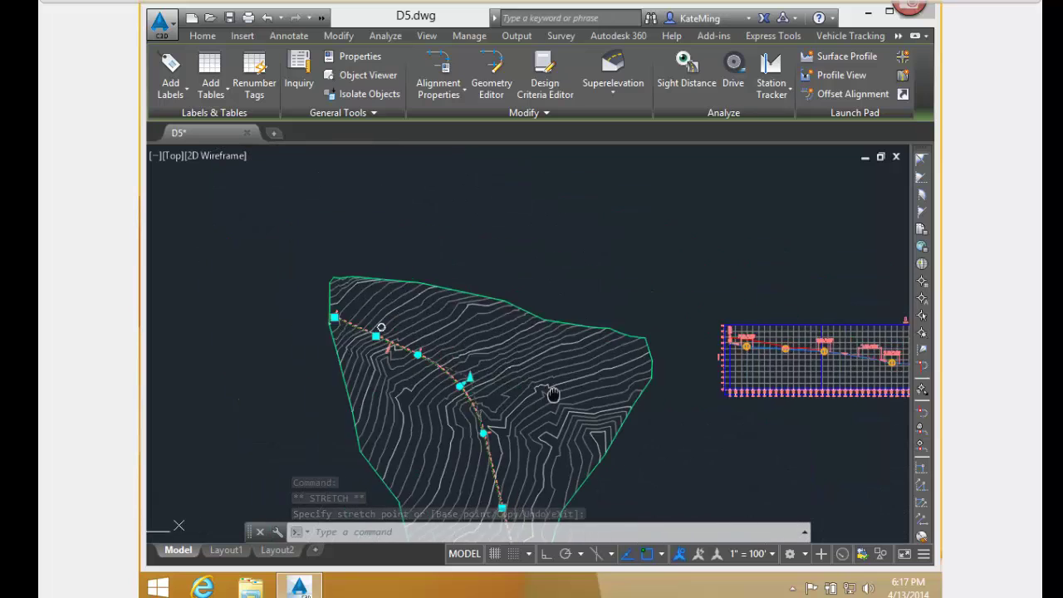
pyautogui.moveTo(838, 390); pyautogui.dragTo(474, 391, button='middle')
pyautogui.scroll(8, 382, 342)
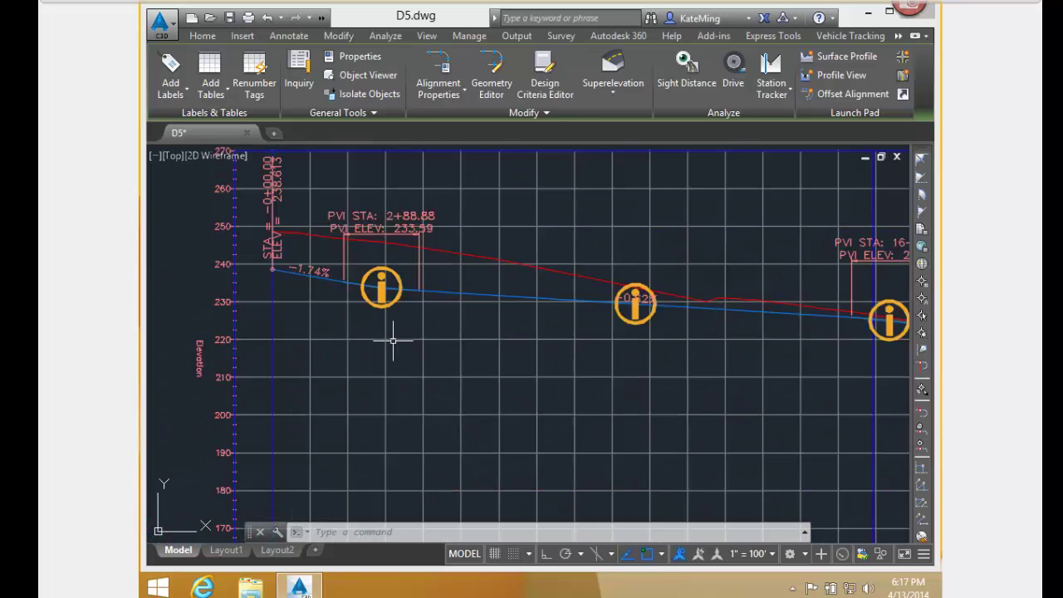
pyautogui.moveTo(402, 381); pyautogui.dragTo(420, 528, button='middle')
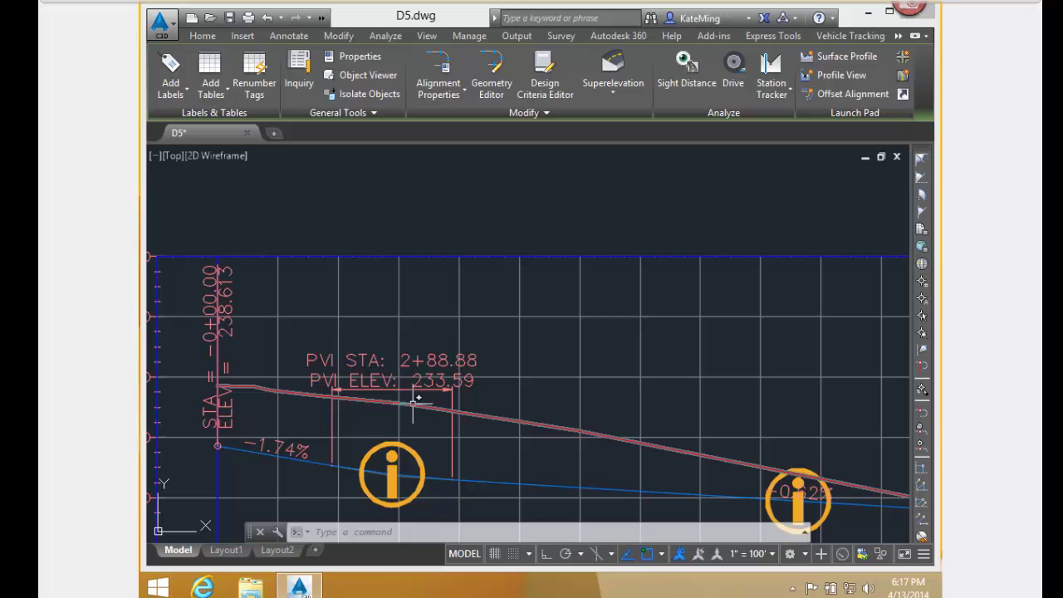
pyautogui.moveTo(414, 402)
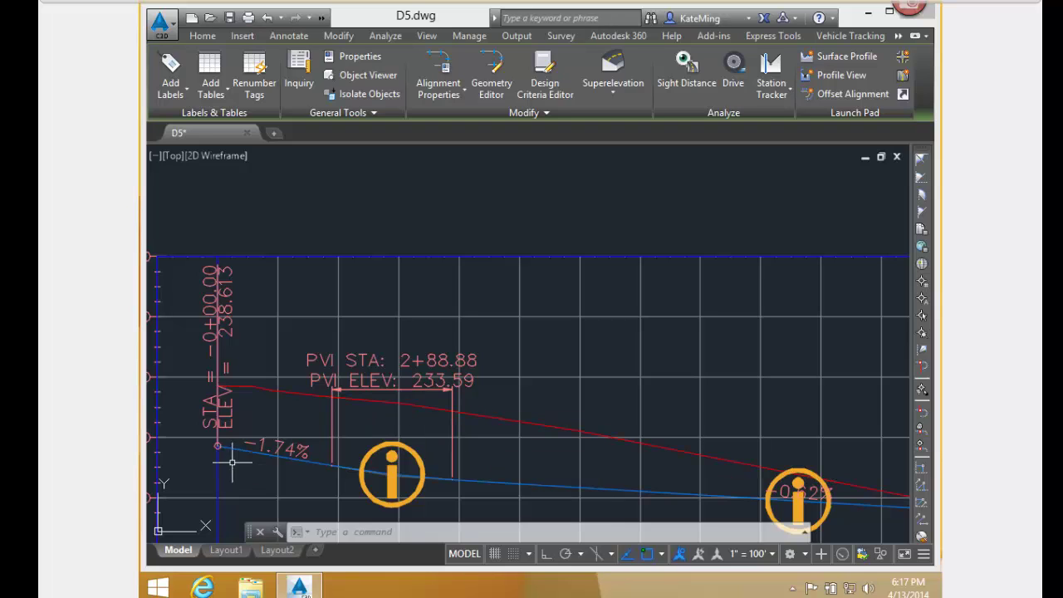
pyautogui.moveTo(237, 446)
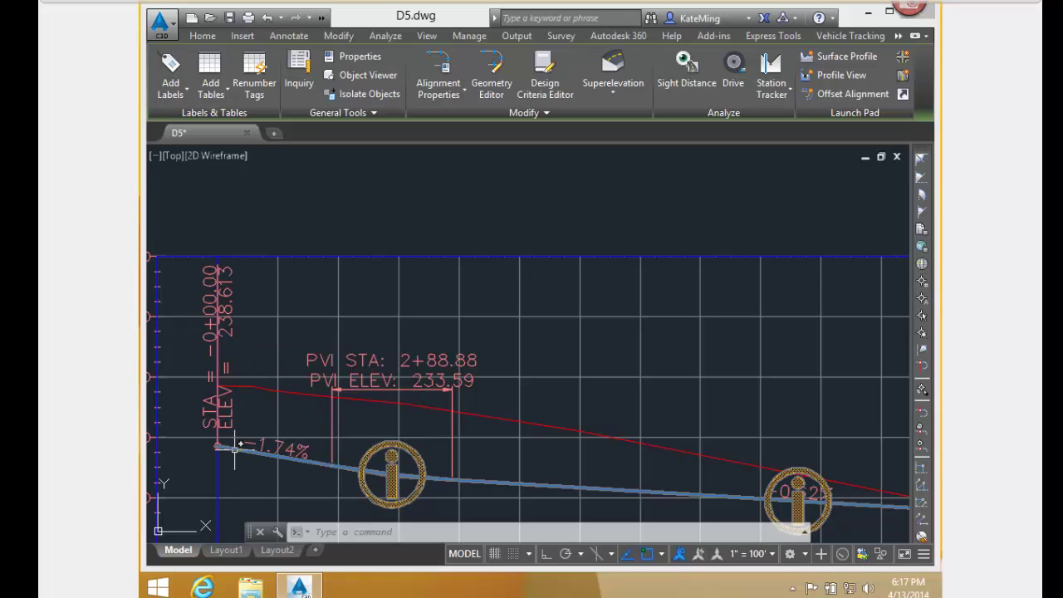
pyautogui.moveTo(295, 481); pyautogui.dragTo(280, 427, button='middle')
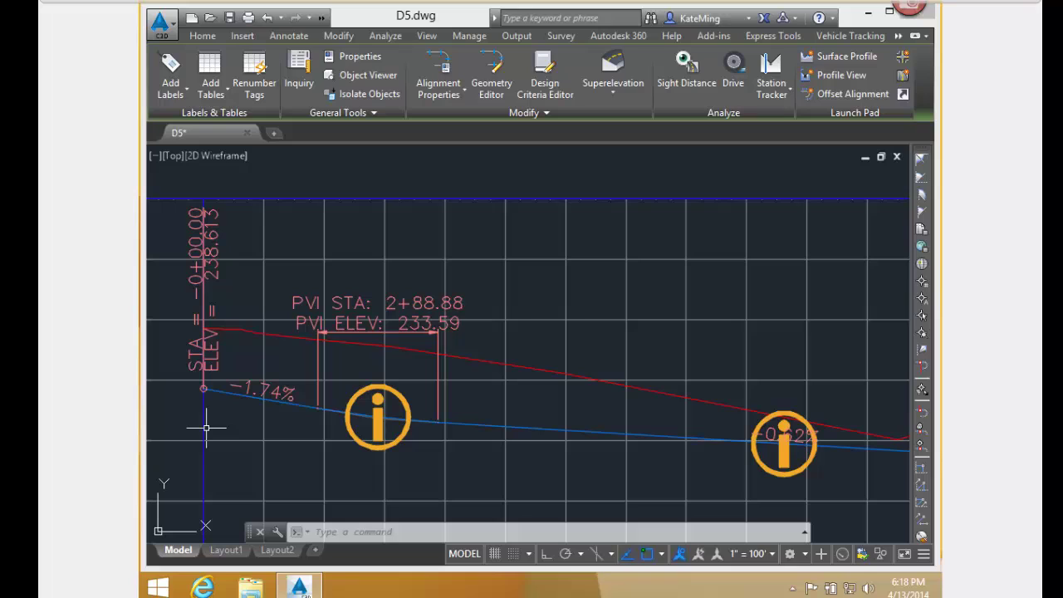
pyautogui.moveTo(204, 428)
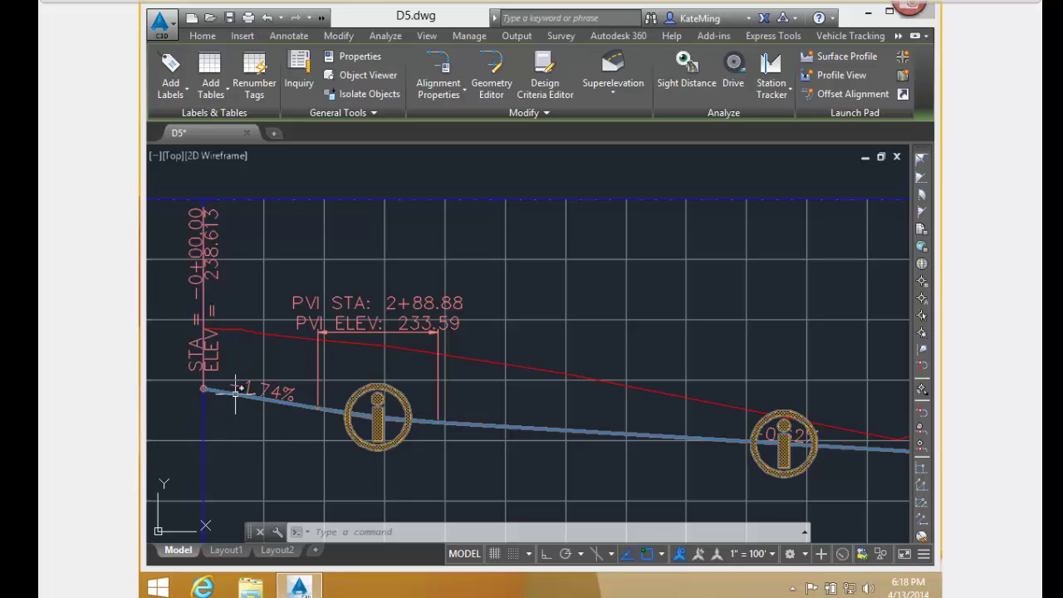
pyautogui.scroll(-3, 362, 406)
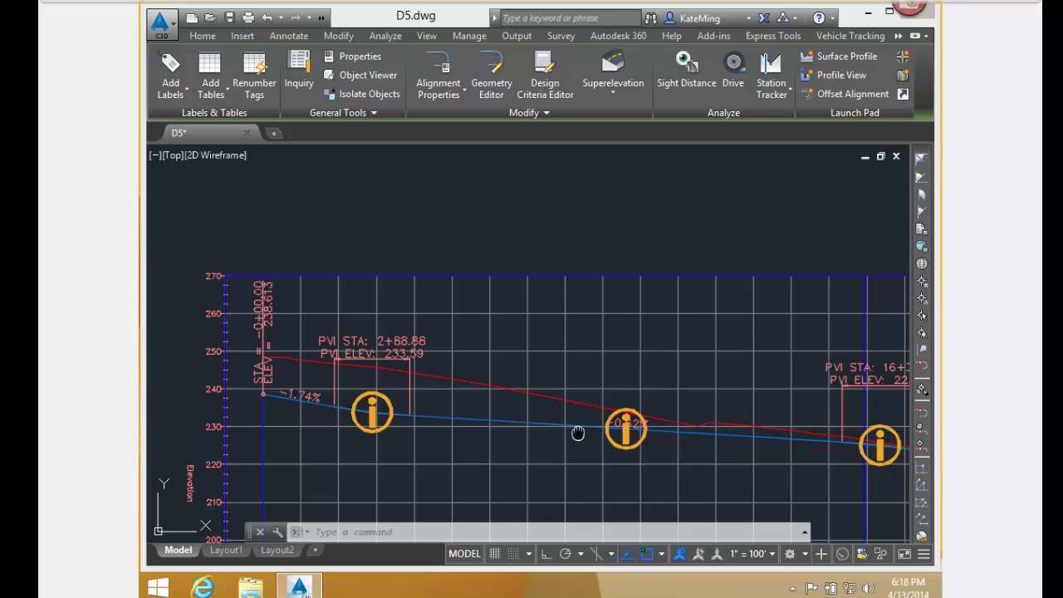
pyautogui.moveTo(576, 432); pyautogui.dragTo(327, 396, button='middle')
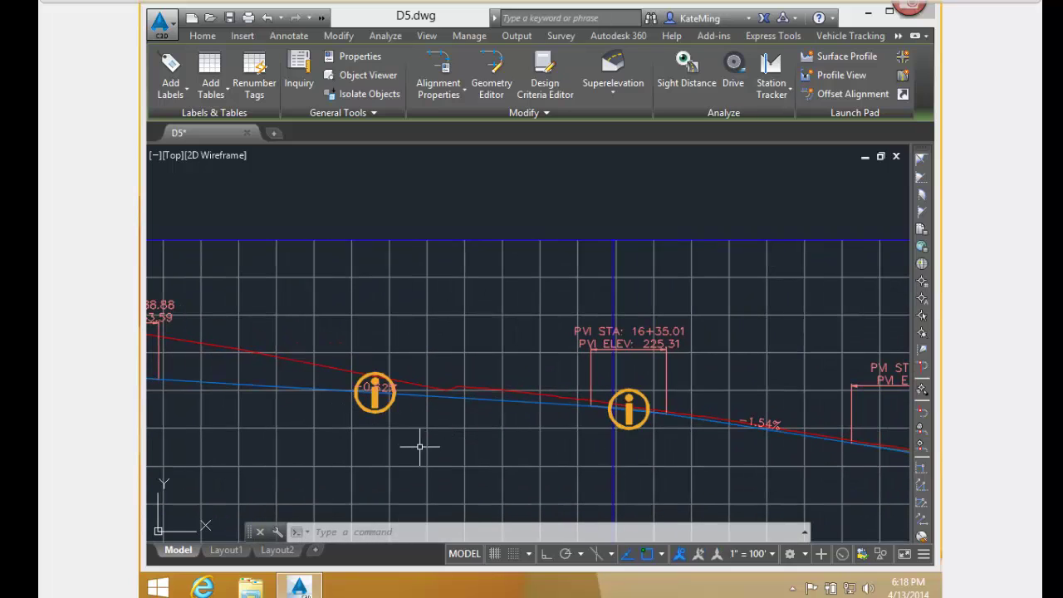
pyautogui.scroll(5, 371, 401)
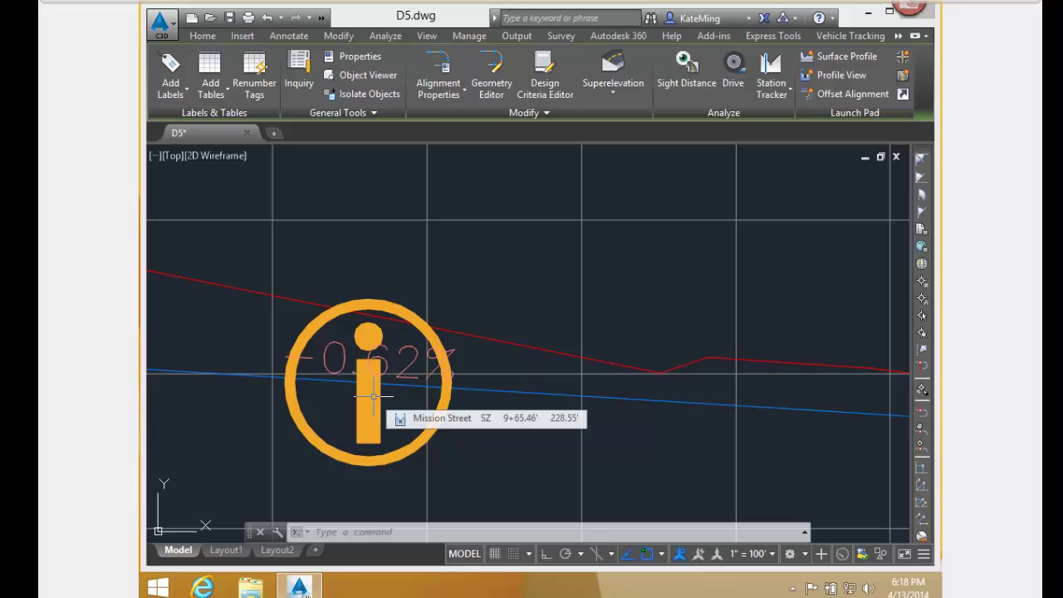
pyautogui.scroll(-5, 373, 396)
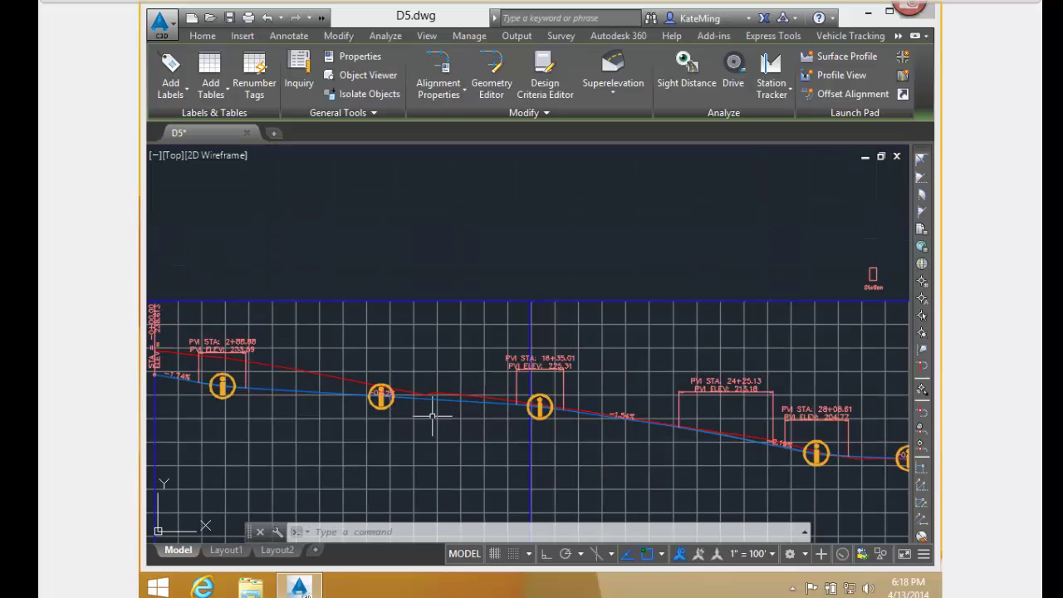
pyautogui.moveTo(451, 420); pyautogui.dragTo(380, 377, button='middle')
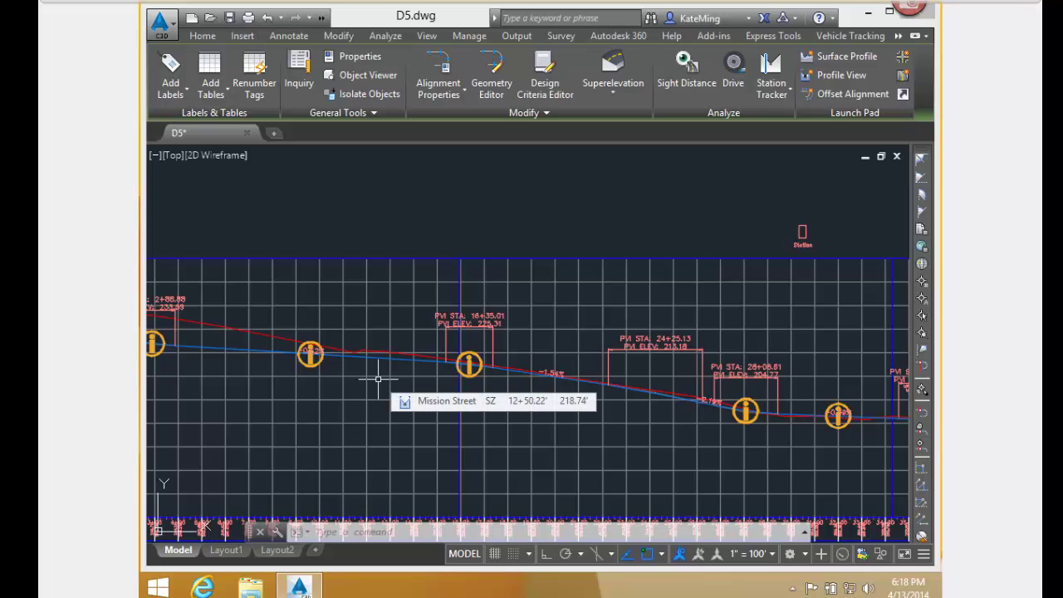
pyautogui.scroll(4, 464, 344)
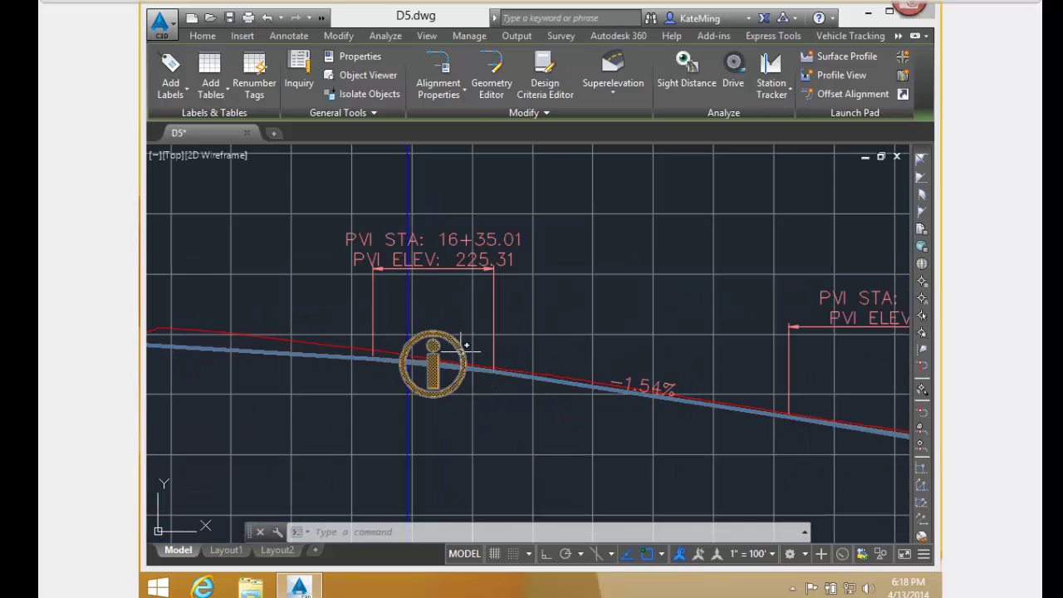
pyautogui.scroll(2, 463, 343)
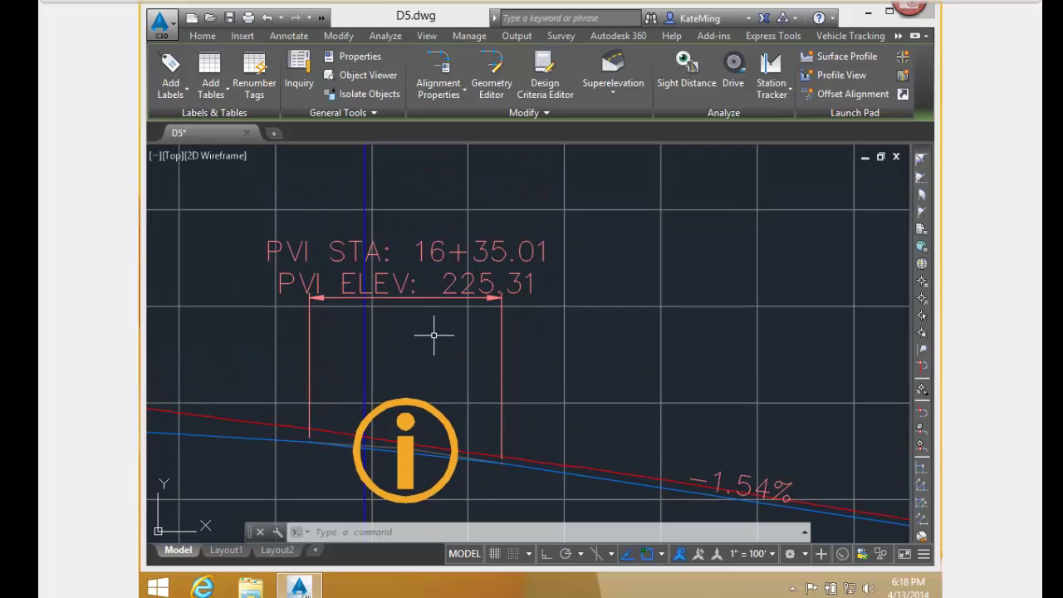
pyautogui.scroll(-2, 435, 335)
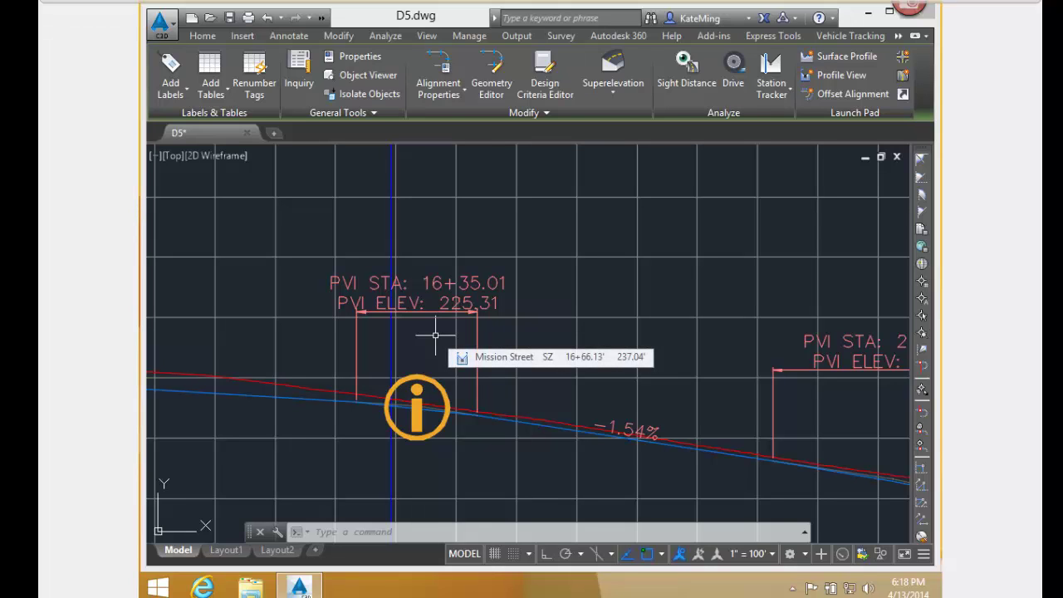
pyautogui.scroll(-4, 431, 336)
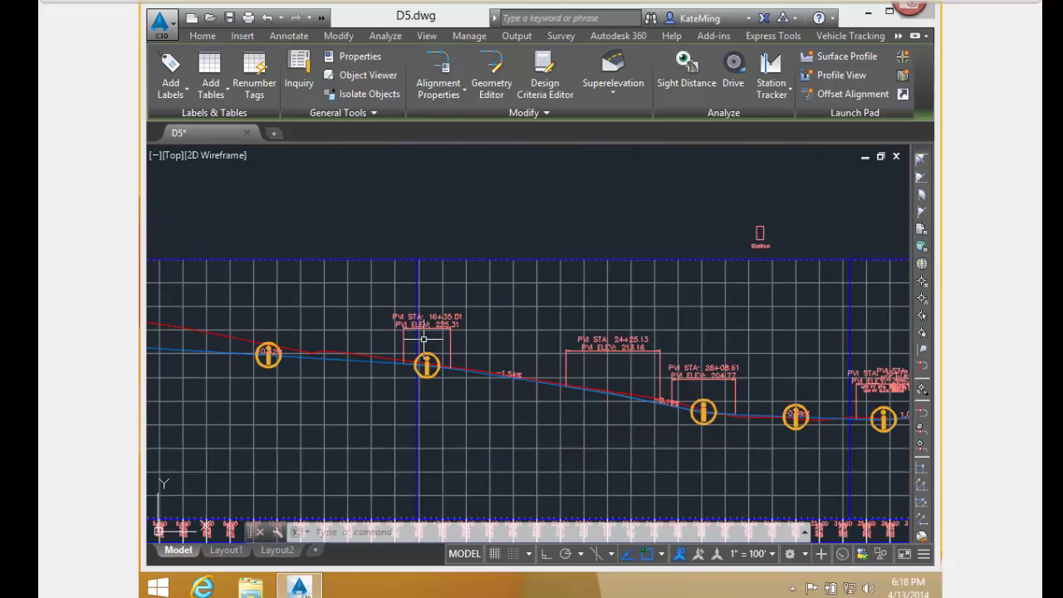
pyautogui.moveTo(254, 334); pyautogui.dragTo(396, 352, button='middle')
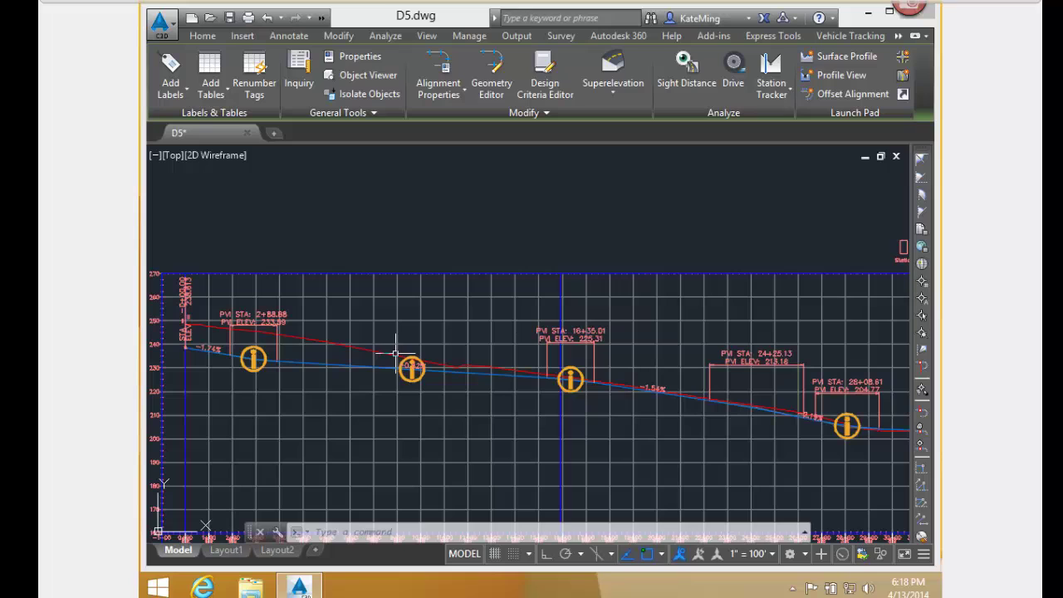
pyautogui.click(260, 333)
pyautogui.moveTo(499, 406)
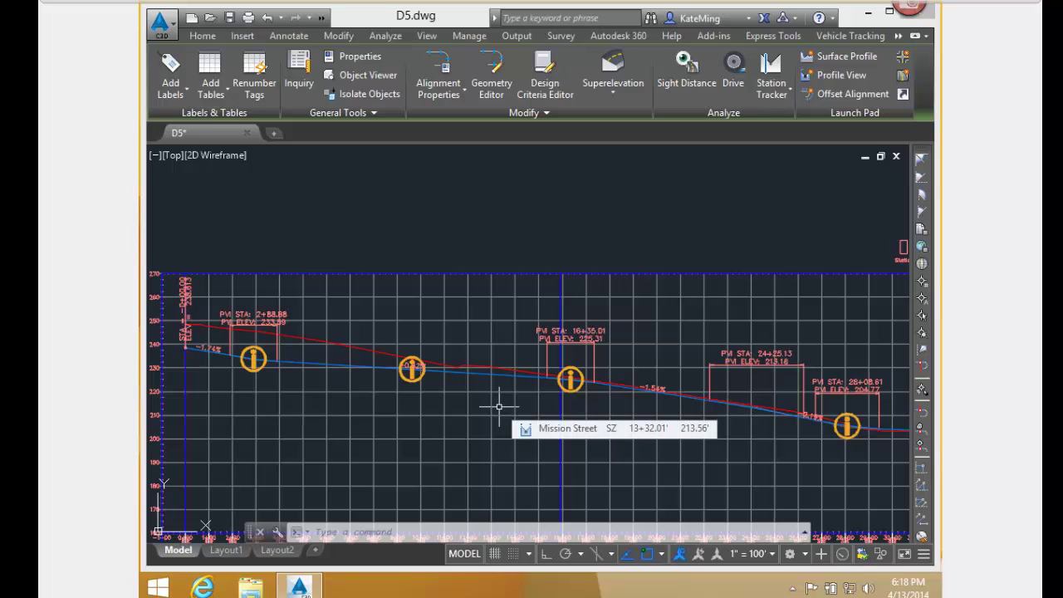
pyautogui.scroll(8, 419, 371)
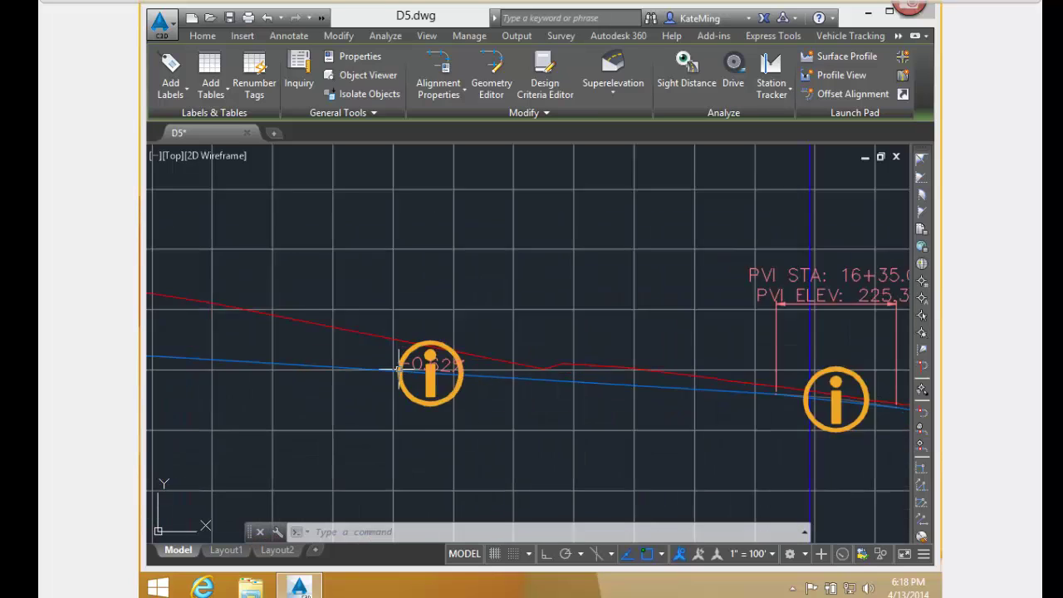
pyautogui.moveTo(523, 380)
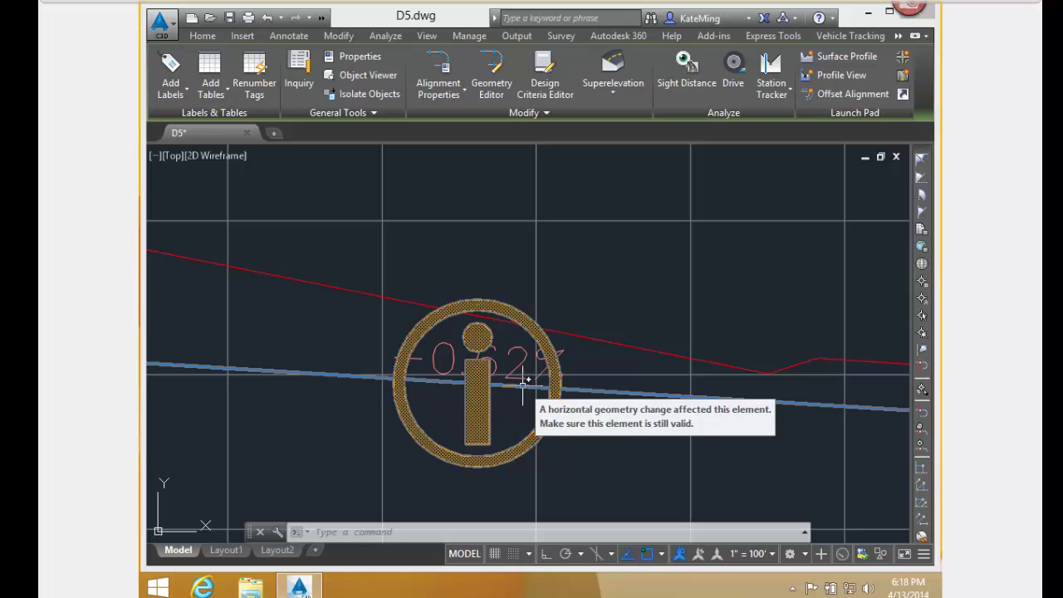
pyautogui.scroll(-8, 523, 380)
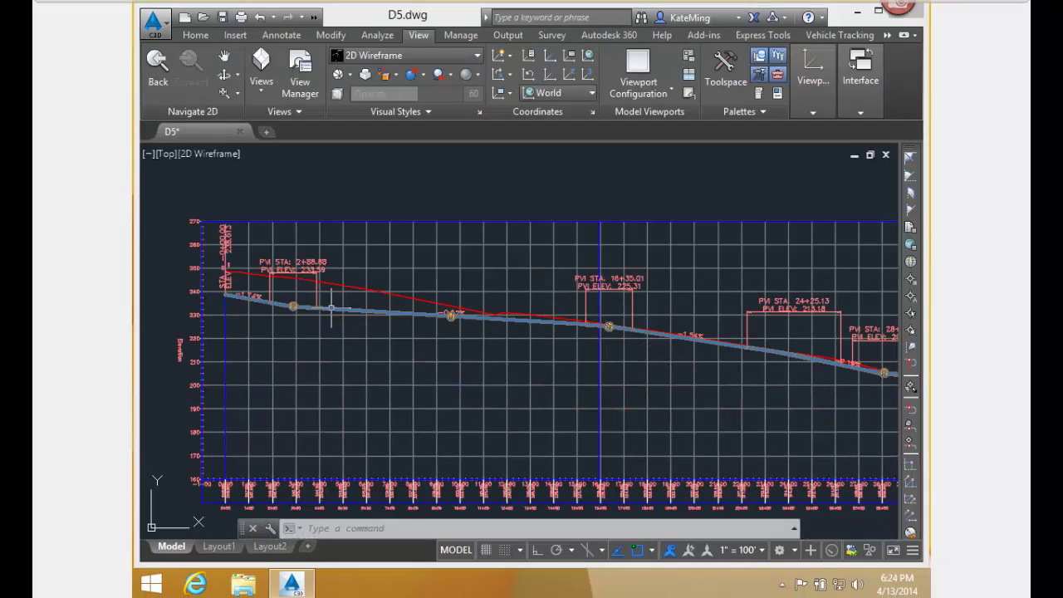
# Dismiss all Mission Street horizontal-change notifications, then open its Profile Locking properties
pyautogui.click(331, 309)
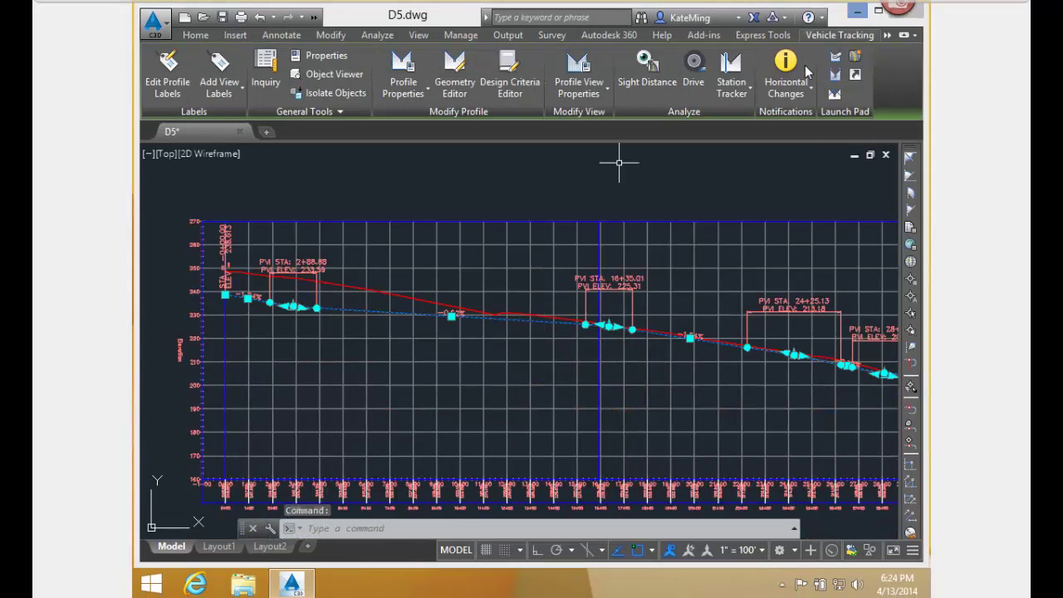
pyautogui.click(785, 88)
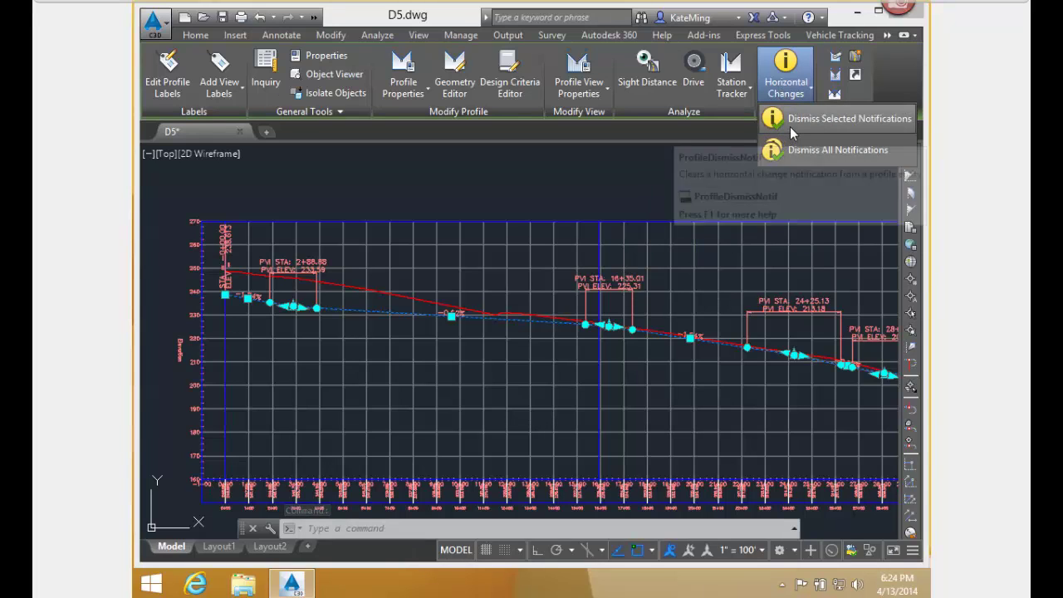
pyautogui.click(789, 150)
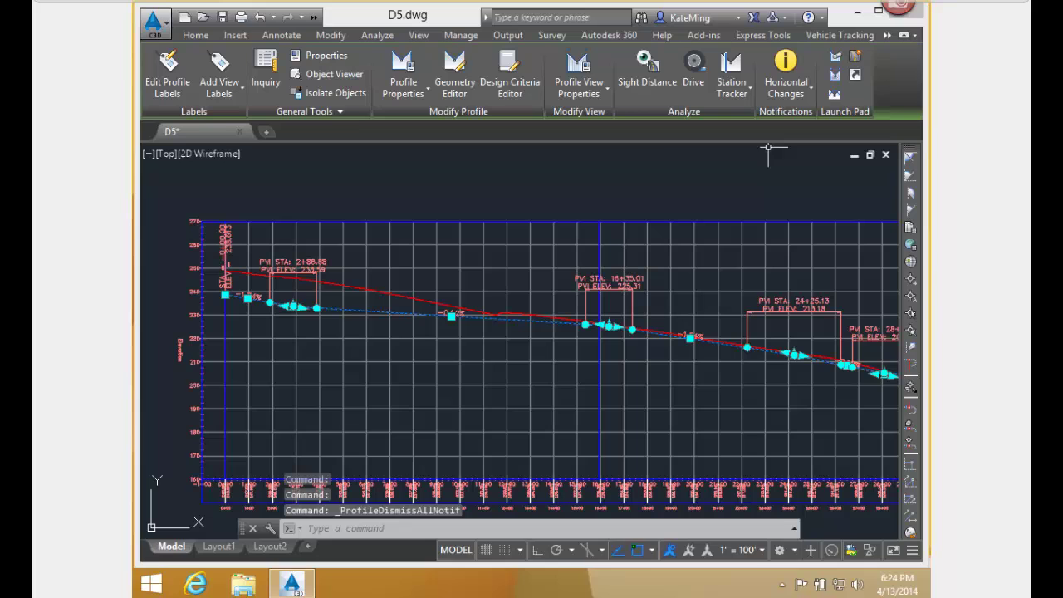
pyautogui.click(400, 49)
pyautogui.click(499, 82)
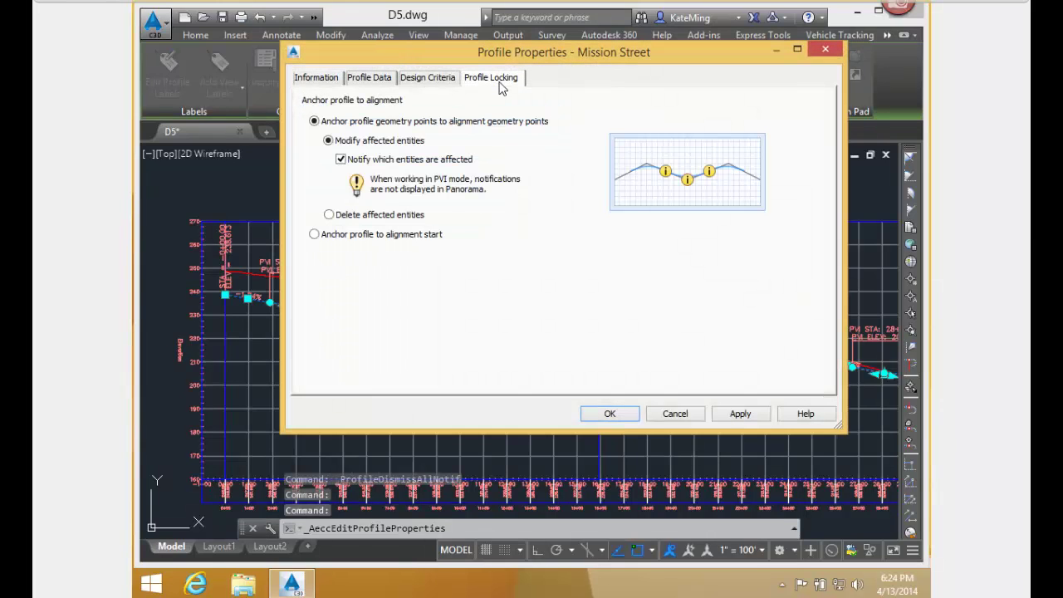
# Switch to 'Anchor profile to alignment start' and apply, shifting PVIs to 11+08.63 and 17+66.59
pyautogui.click(314, 235)
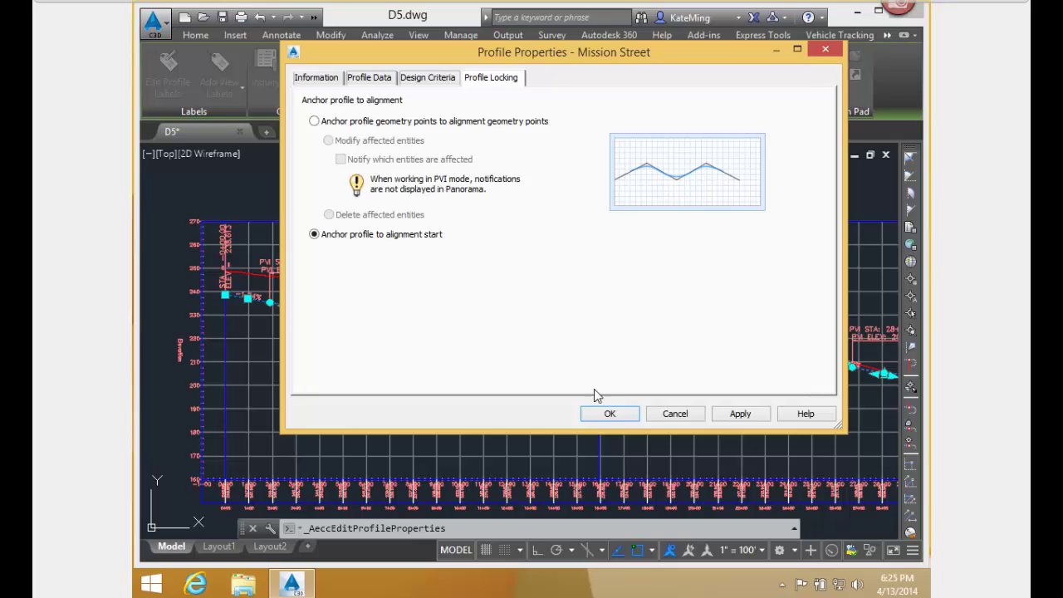
pyautogui.click(610, 413)
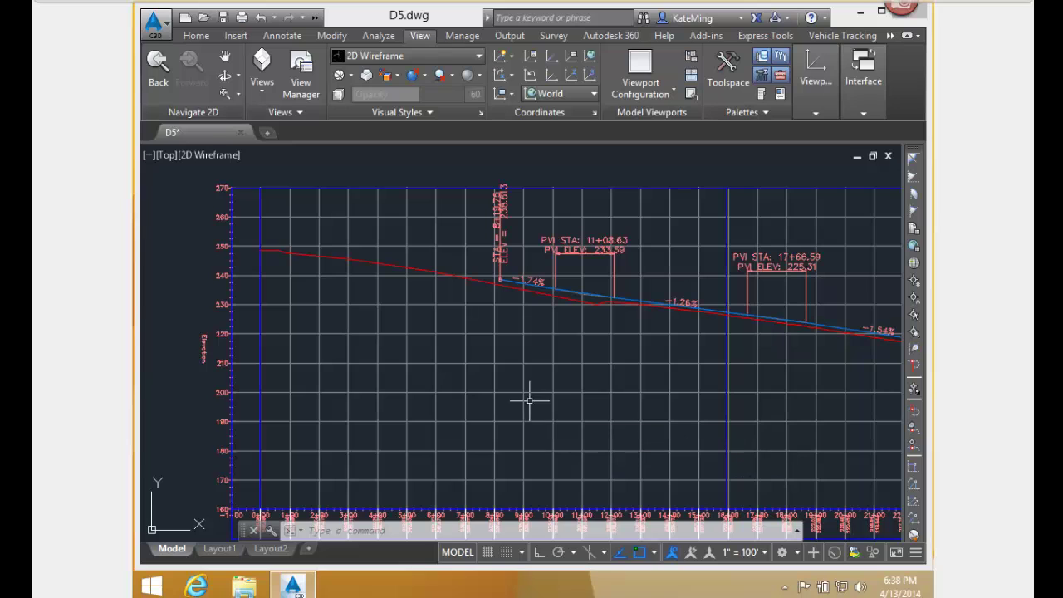
pyautogui.moveTo(529, 389); pyautogui.dragTo(510, 431, button='middle')
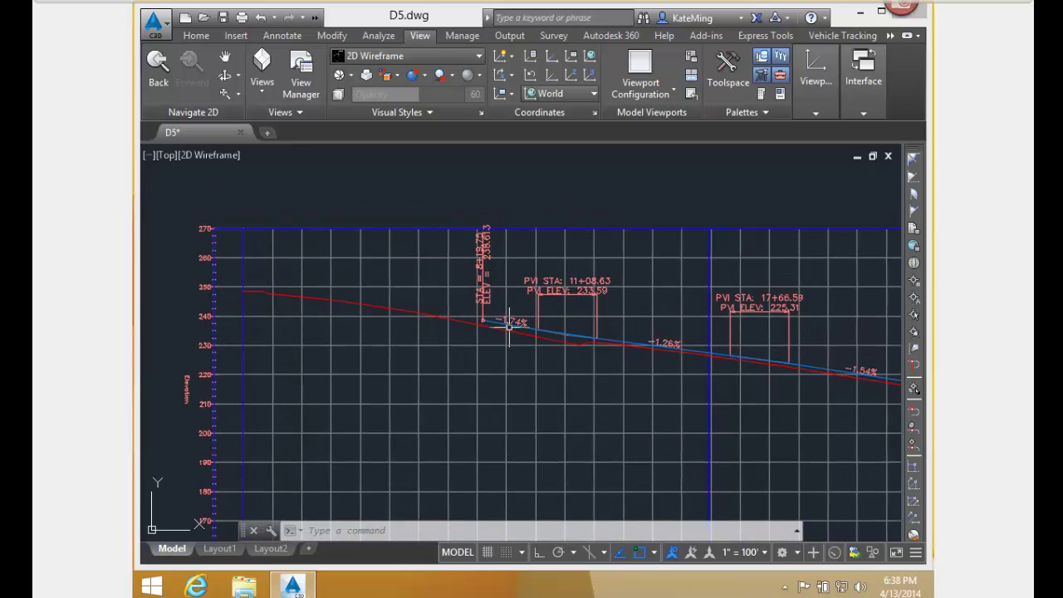